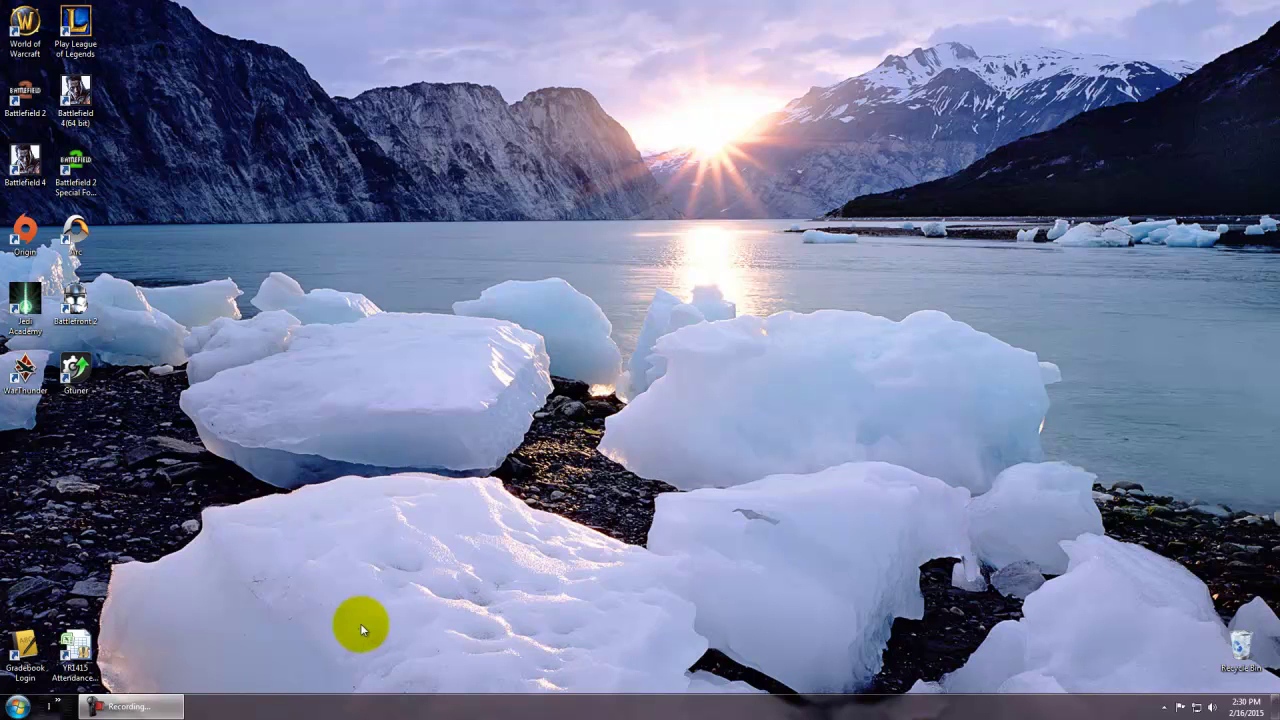
- Widen the quick-launch toolbar and expand its hidden program list
{"action": "left_click_drag", "start_coordinate": [45, 700], "coordinate": [62, 712]}
{"action": "left_click", "coordinate": [60, 708]}
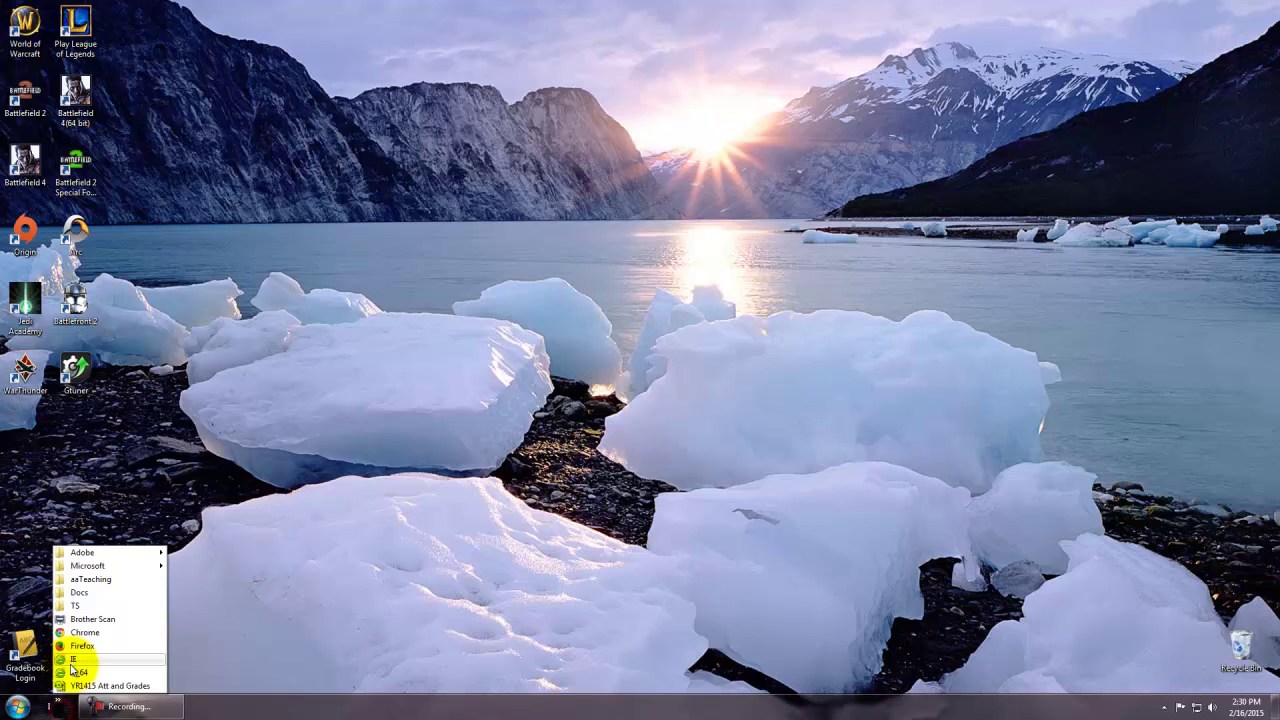
{"action": "left_click", "coordinate": [74, 654]}
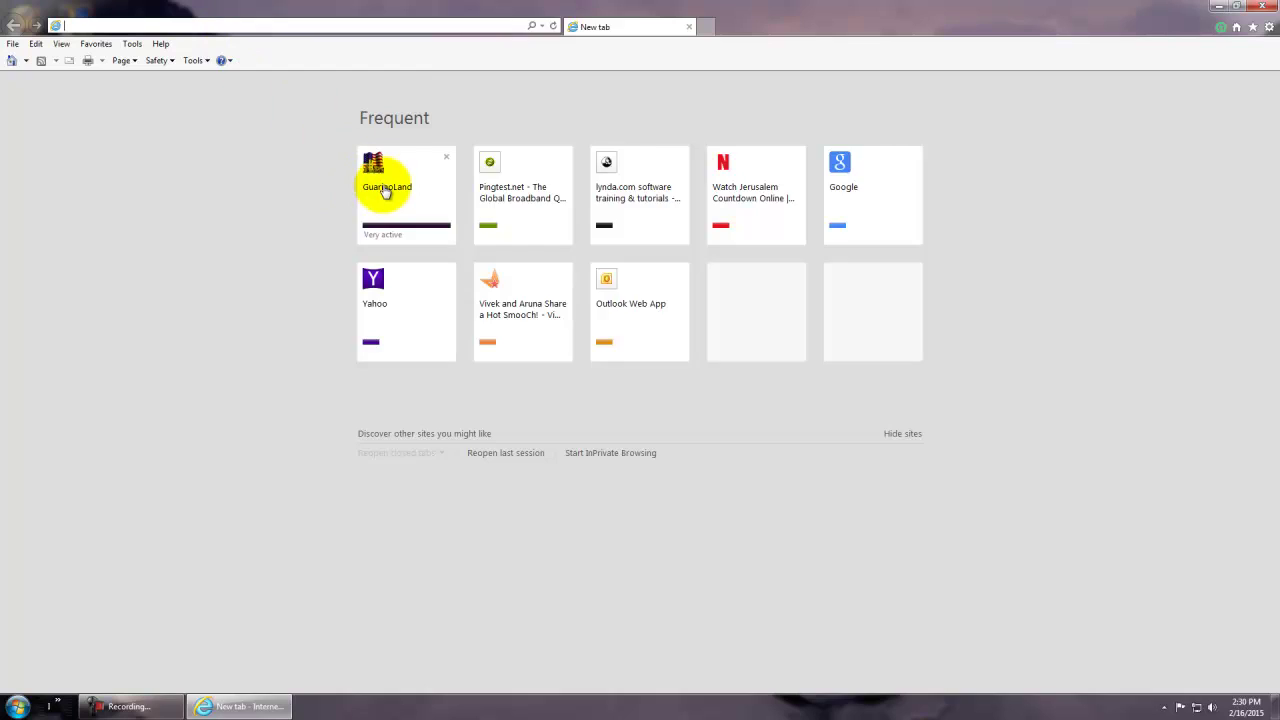
{"action": "left_click", "coordinate": [383, 188]}
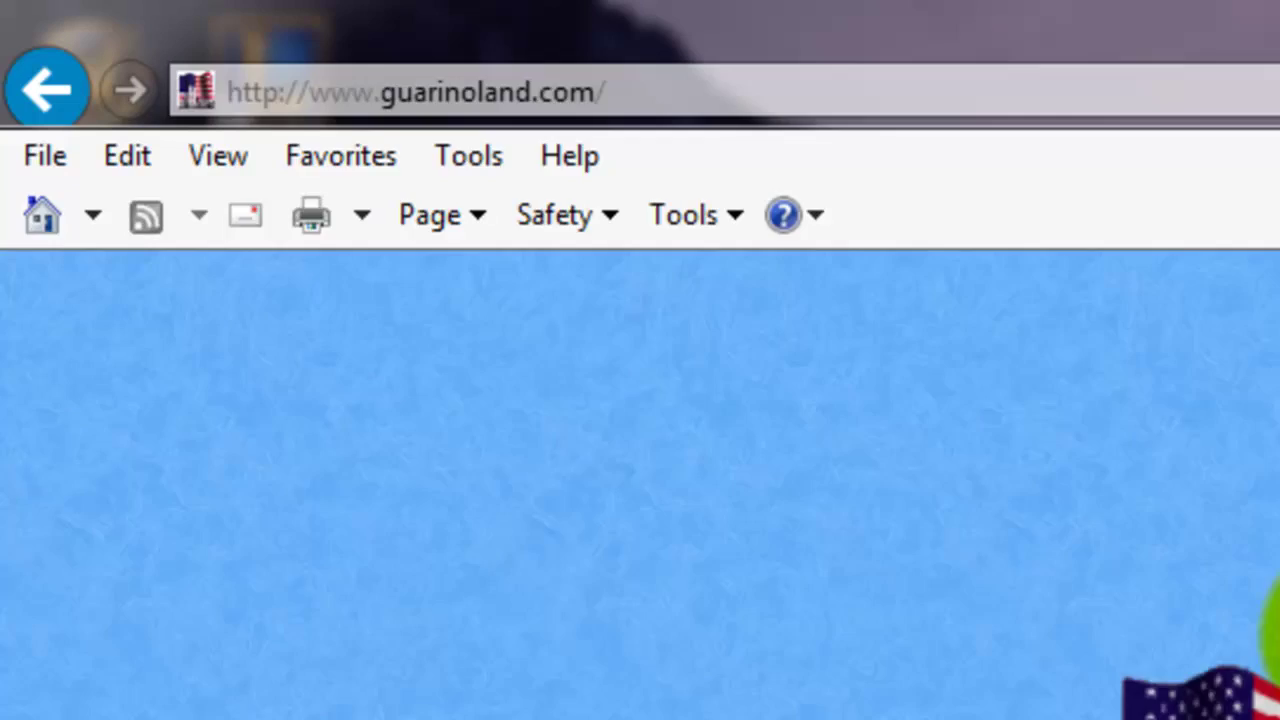
{"action": "left_click", "coordinate": [465, 118]}
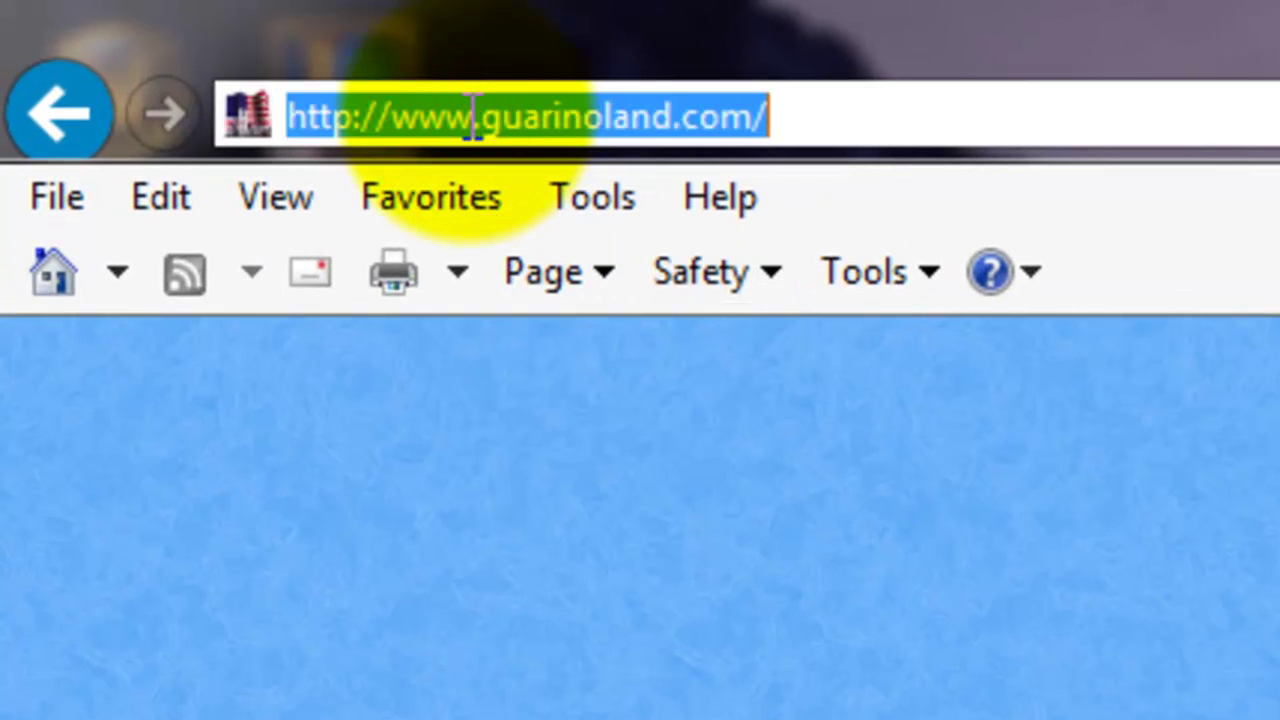
{"action": "left_click", "coordinate": [455, 117]}
{"action": "left_click_drag", "start_coordinate": [455, 117], "coordinate": [392, 118]}
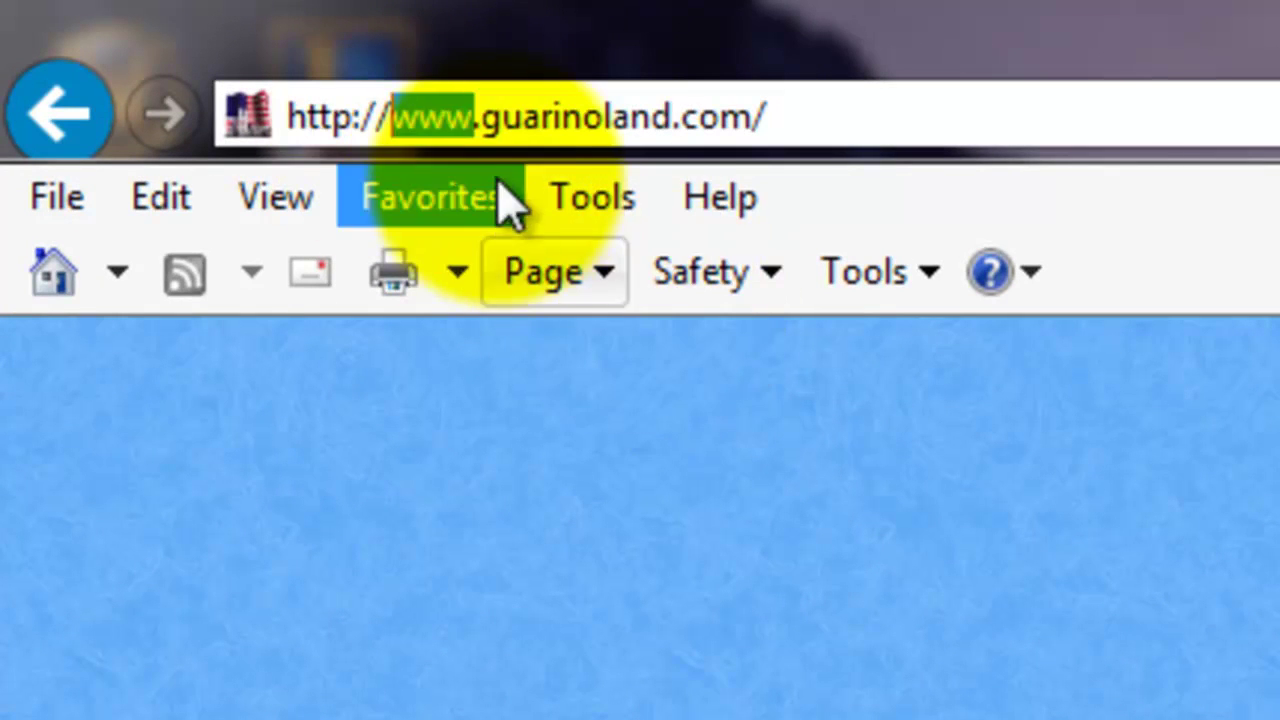
{"action": "key", "text": "Delete"}
{"action": "key", "text": "Delete"}
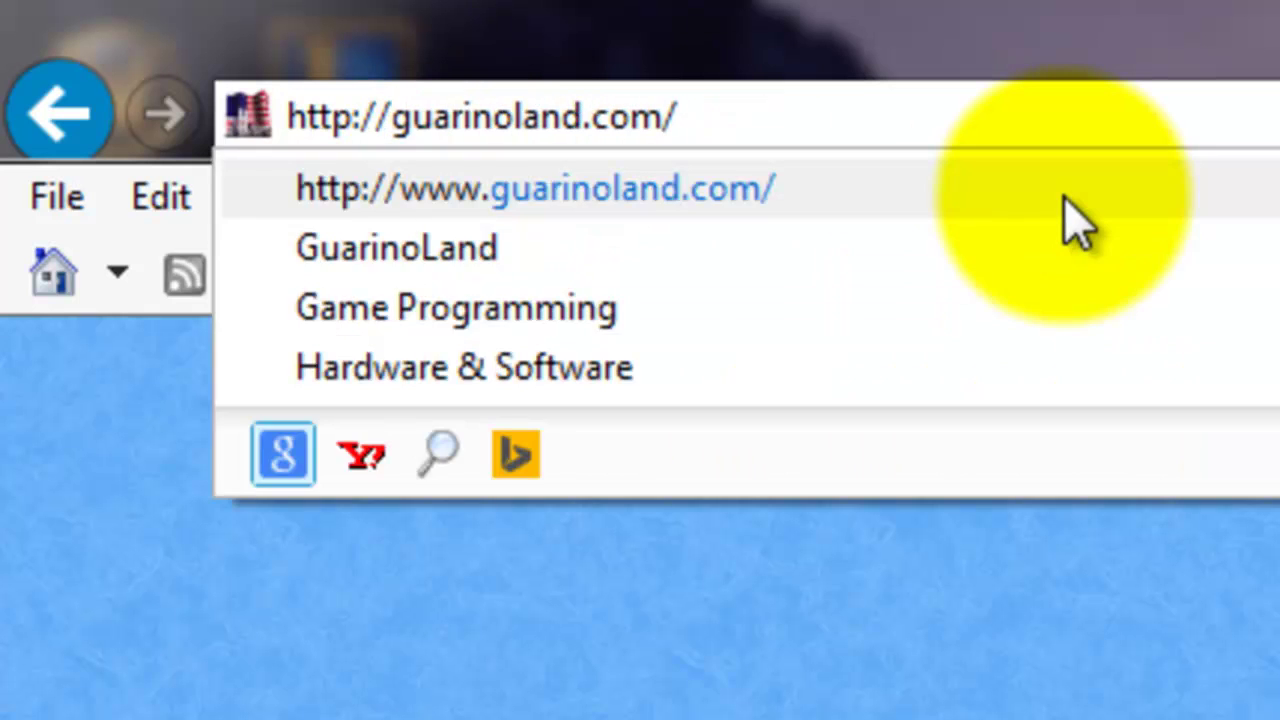
{"action": "key", "text": "Home"}
{"action": "key", "text": "Return"}
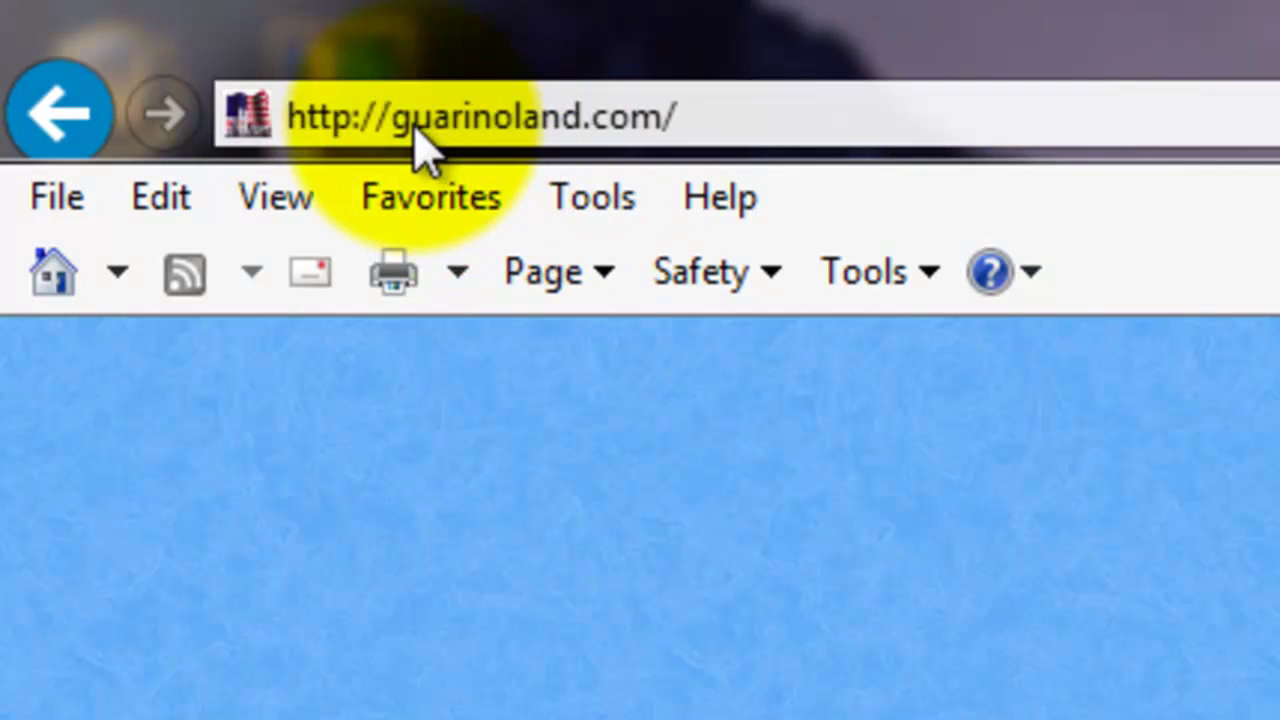
{"action": "left_click", "coordinate": [420, 130]}
{"action": "key", "text": "End"}
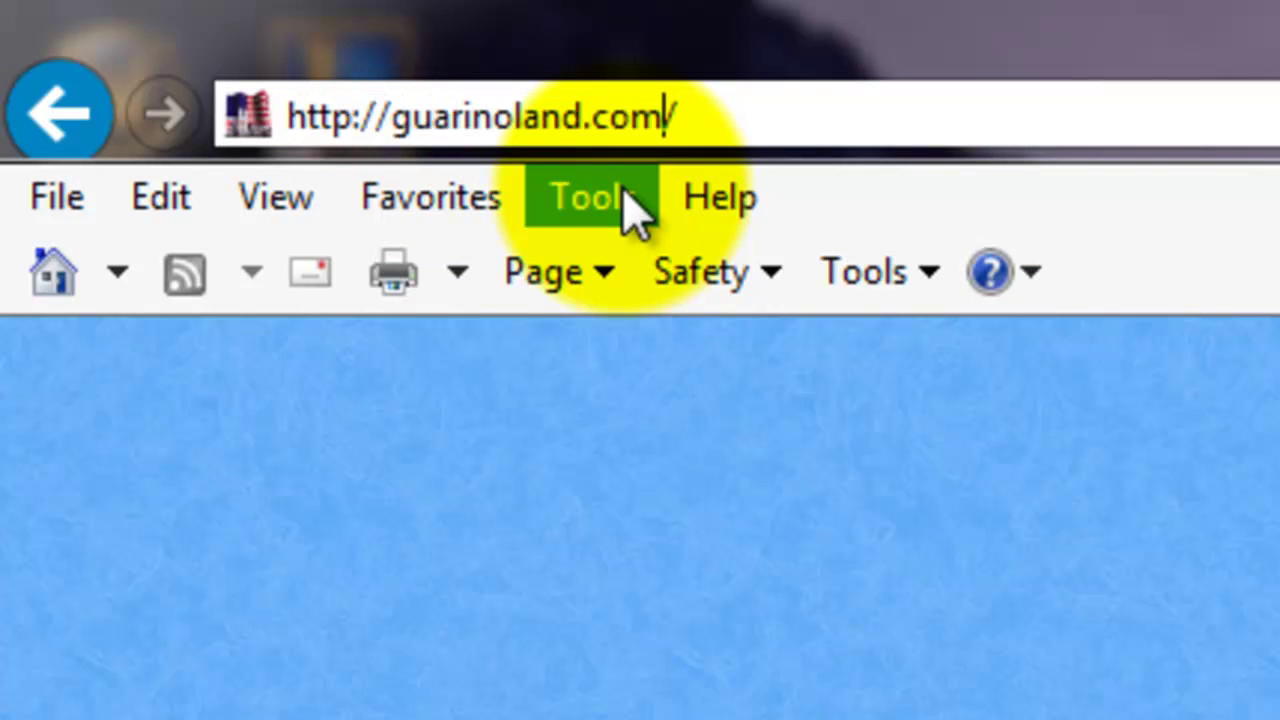
{"action": "key", "text": "Left"}
{"action": "key", "text": "Left"}
{"action": "key", "text": "Left"}
{"action": "key", "text": "Left"}
{"action": "key", "text": "Left"}
{"action": "key", "text": "Left"}
{"action": "key", "text": "Left"}
{"action": "key", "text": "Left"}
{"action": "key", "text": "Left"}
{"action": "key", "text": "Left"}
{"action": "key", "text": "Left"}
{"action": "key", "text": "Left"}
{"action": "key", "text": "Left"}
{"action": "key", "text": "Left"}
{"action": "key", "text": "Left"}
{"action": "key", "text": "Left"}
{"action": "type", "text": "www."}
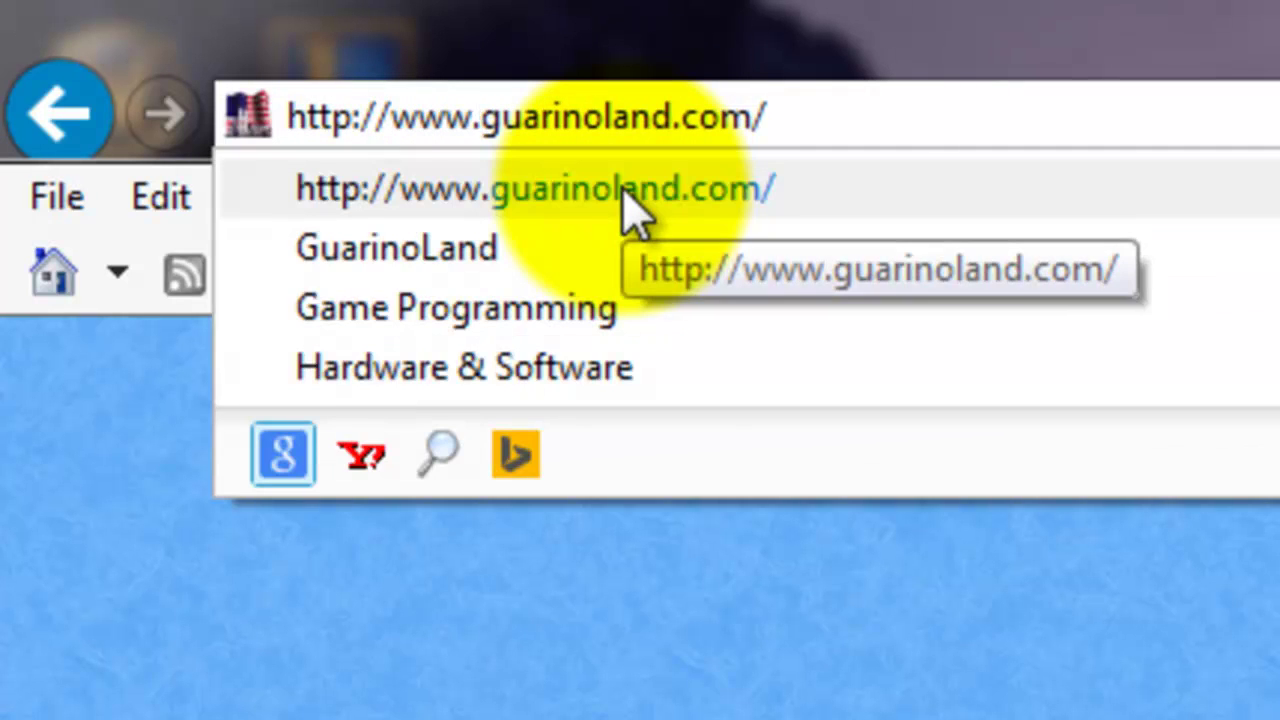
- Go to Harrison High School > Hardware Software > computerbasicscrossword and run the Java applet
{"action": "left_click", "coordinate": [628, 205]}
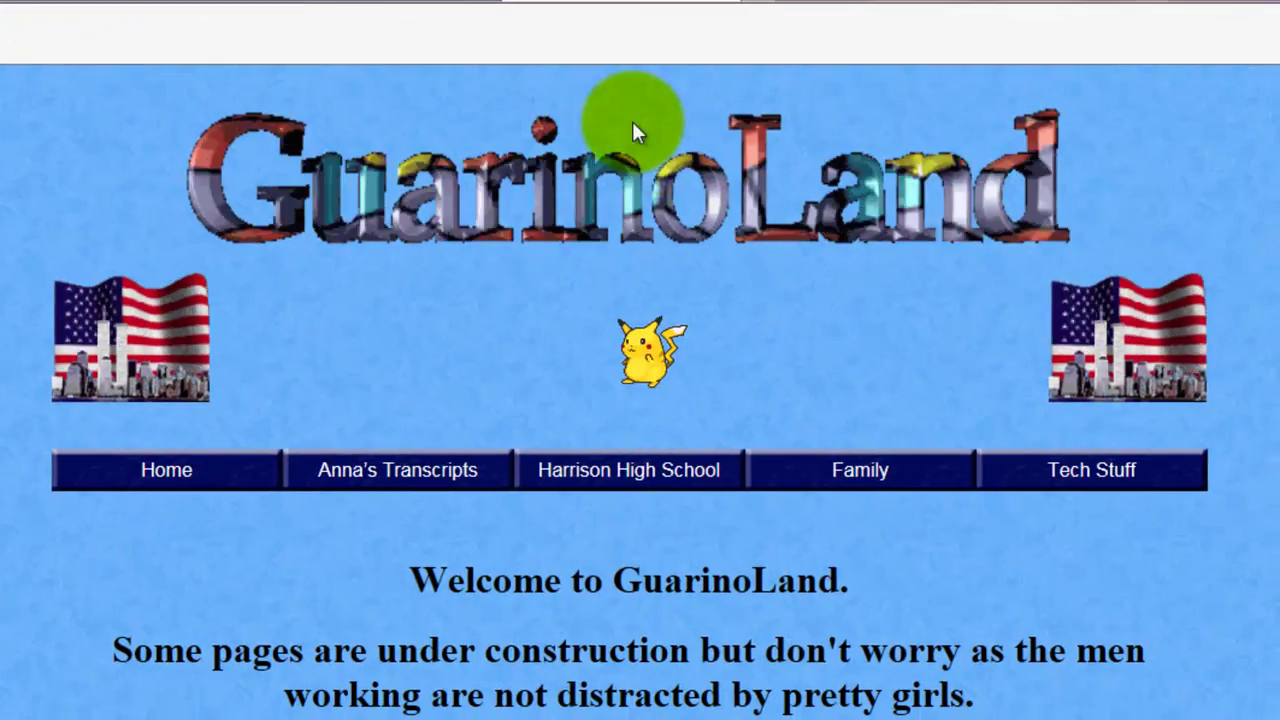
{"action": "left_click", "coordinate": [684, 481]}
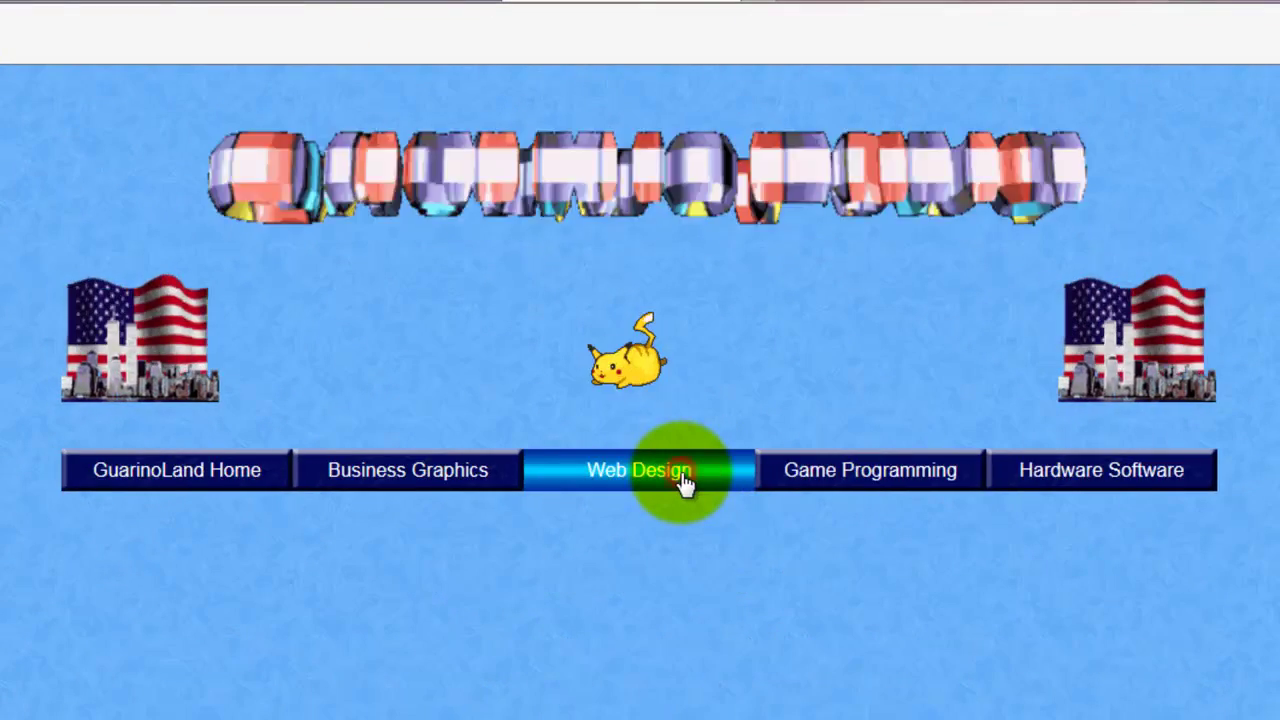
{"action": "left_click", "coordinate": [1108, 478]}
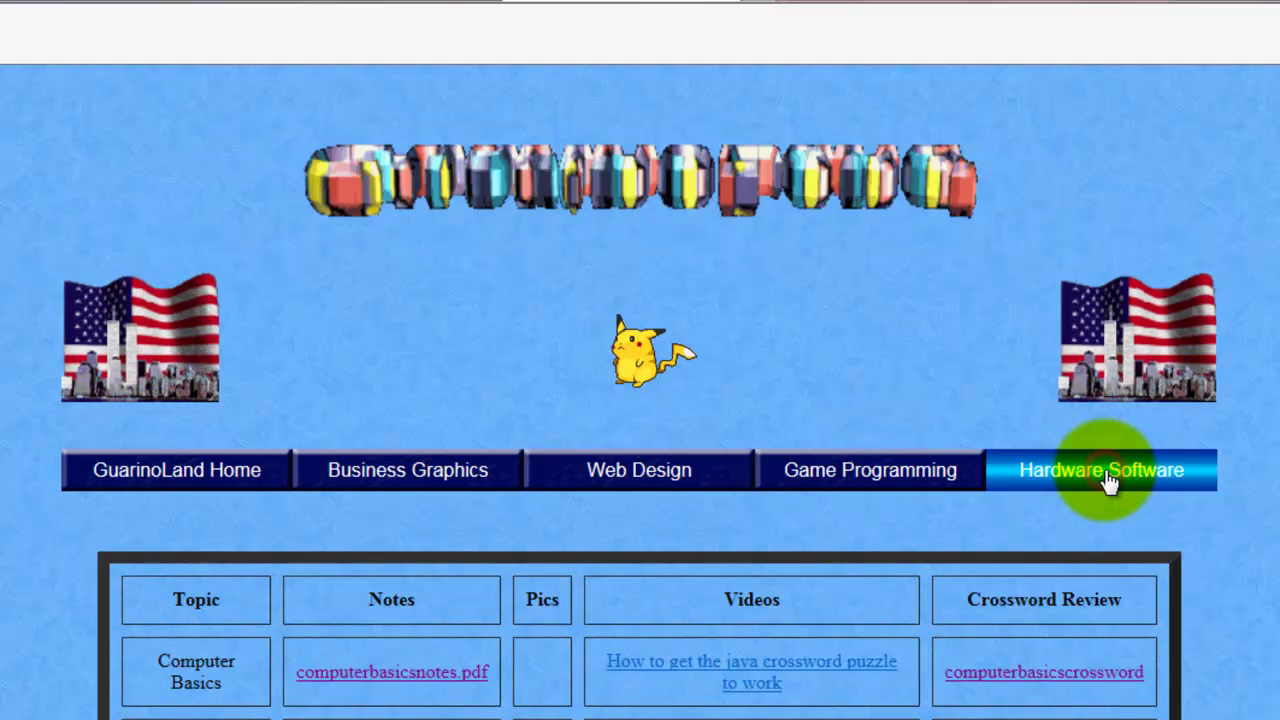
{"action": "left_click", "coordinate": [1055, 678]}
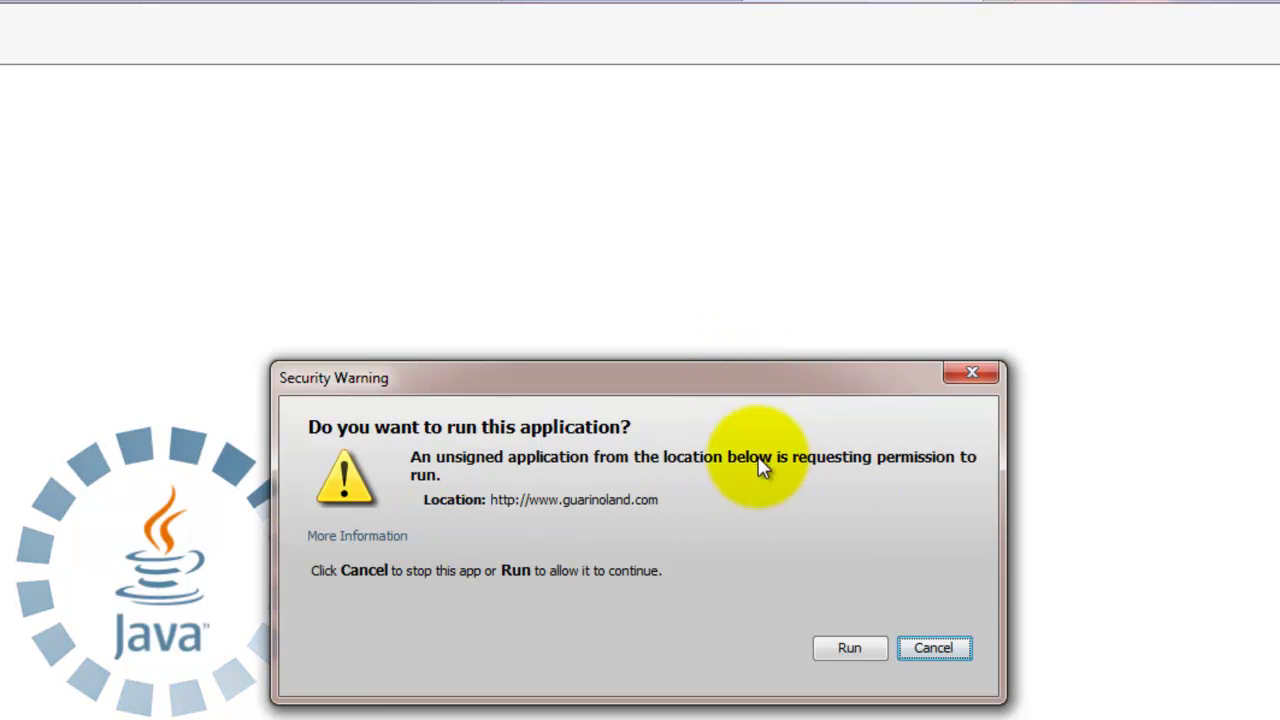
{"action": "left_click", "coordinate": [854, 646]}
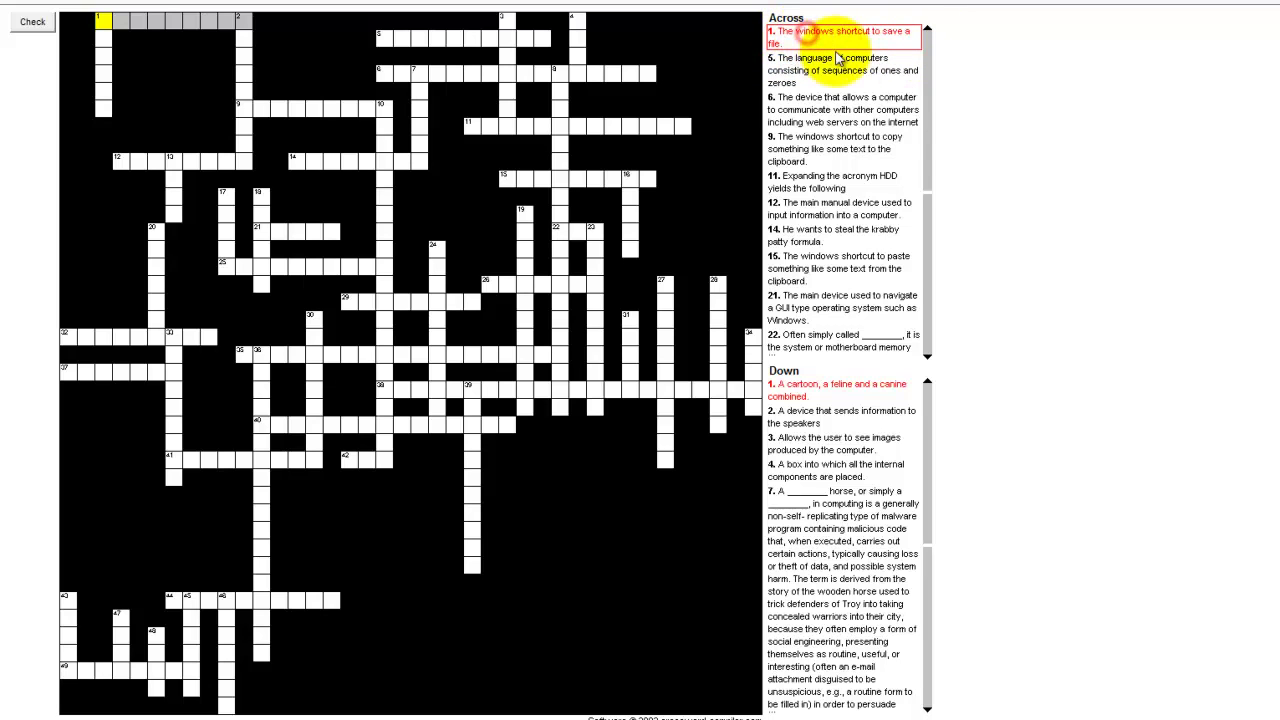
- Fill in 1 Across as CTRLPLUSS and check the answers
{"action": "left_click", "coordinate": [112, 90]}
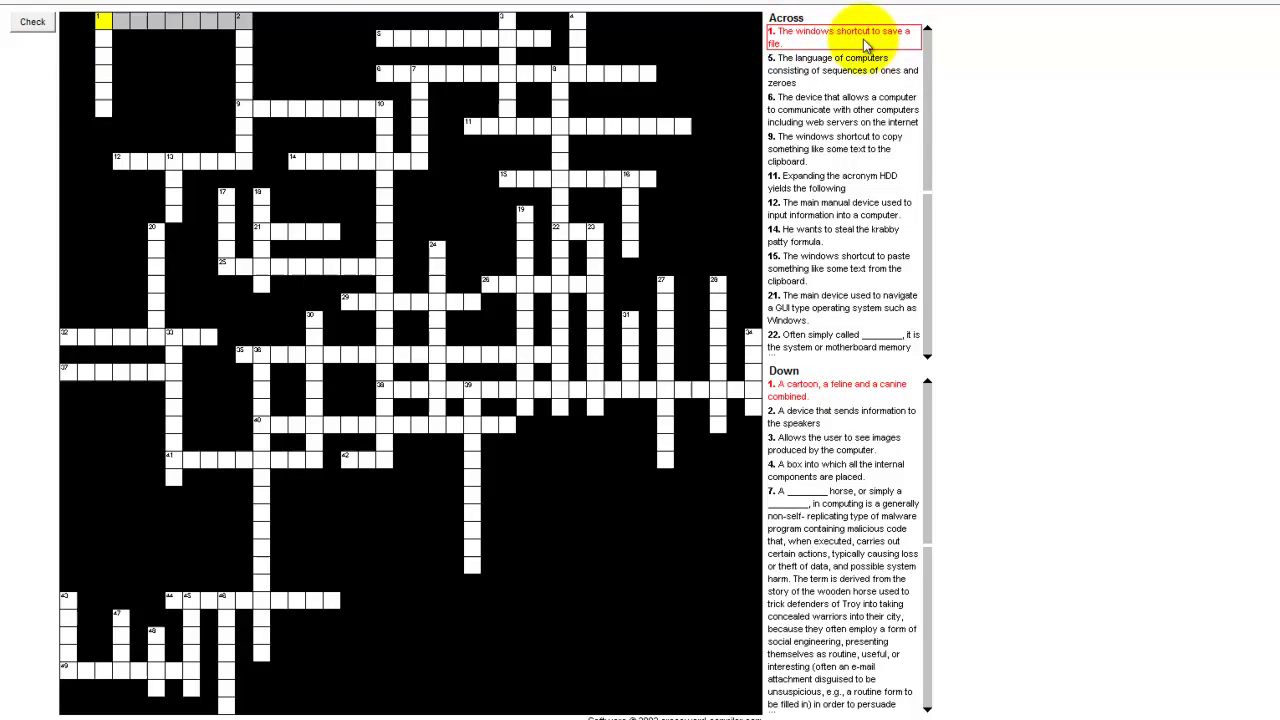
{"action": "left_click", "coordinate": [107, 21]}
{"action": "left_click", "coordinate": [105, 25]}
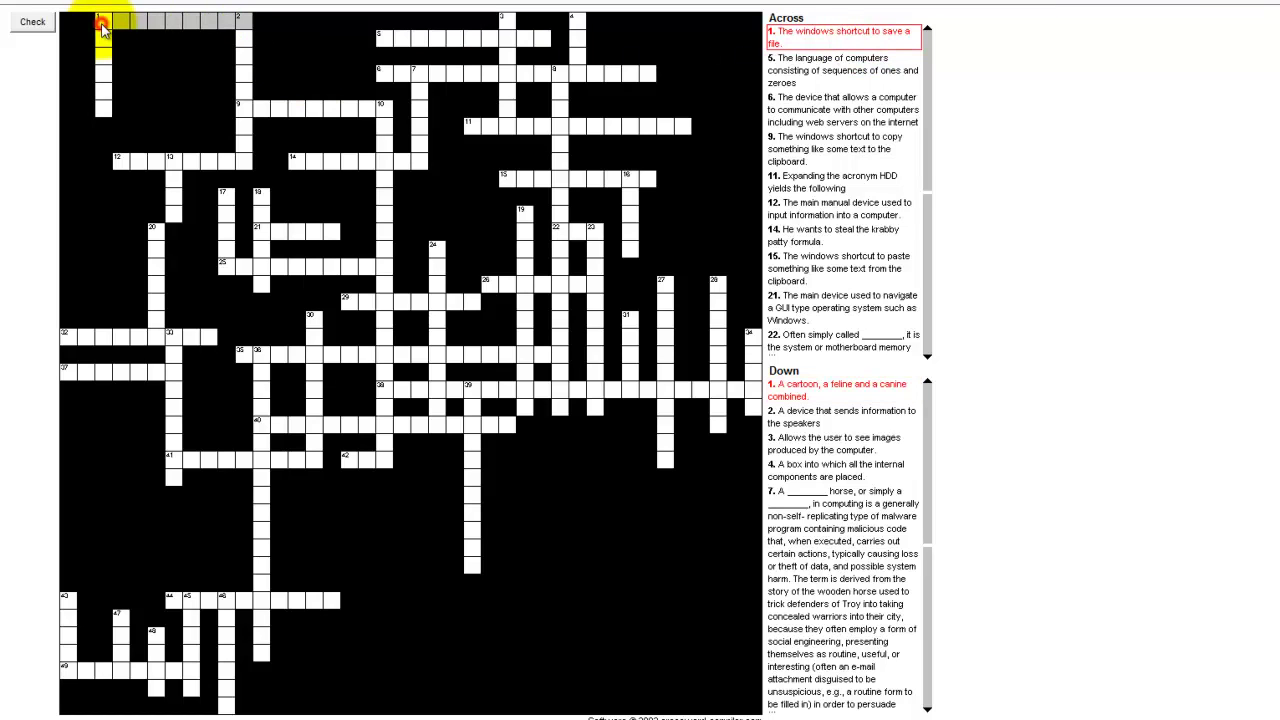
{"action": "left_click", "coordinate": [104, 26]}
{"action": "left_click", "coordinate": [102, 28]}
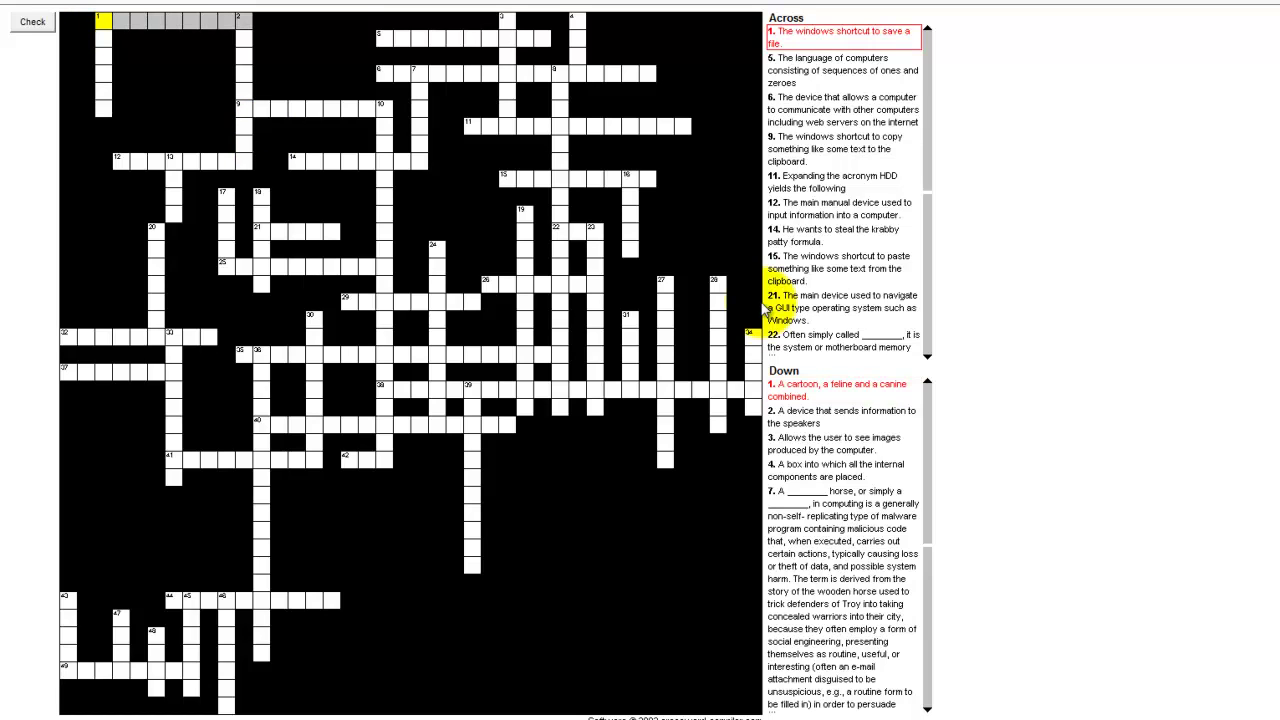
{"action": "type", "text": "CTR"}
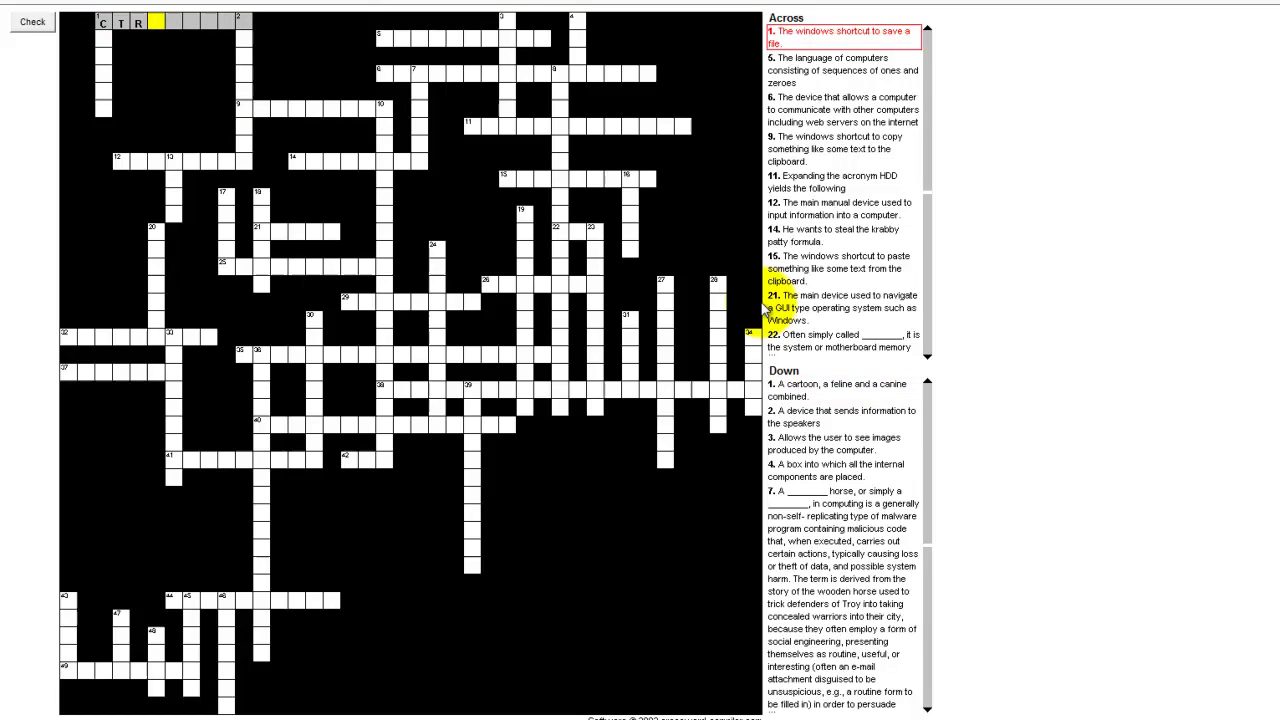
{"action": "type", "text": "LPLUSS"}
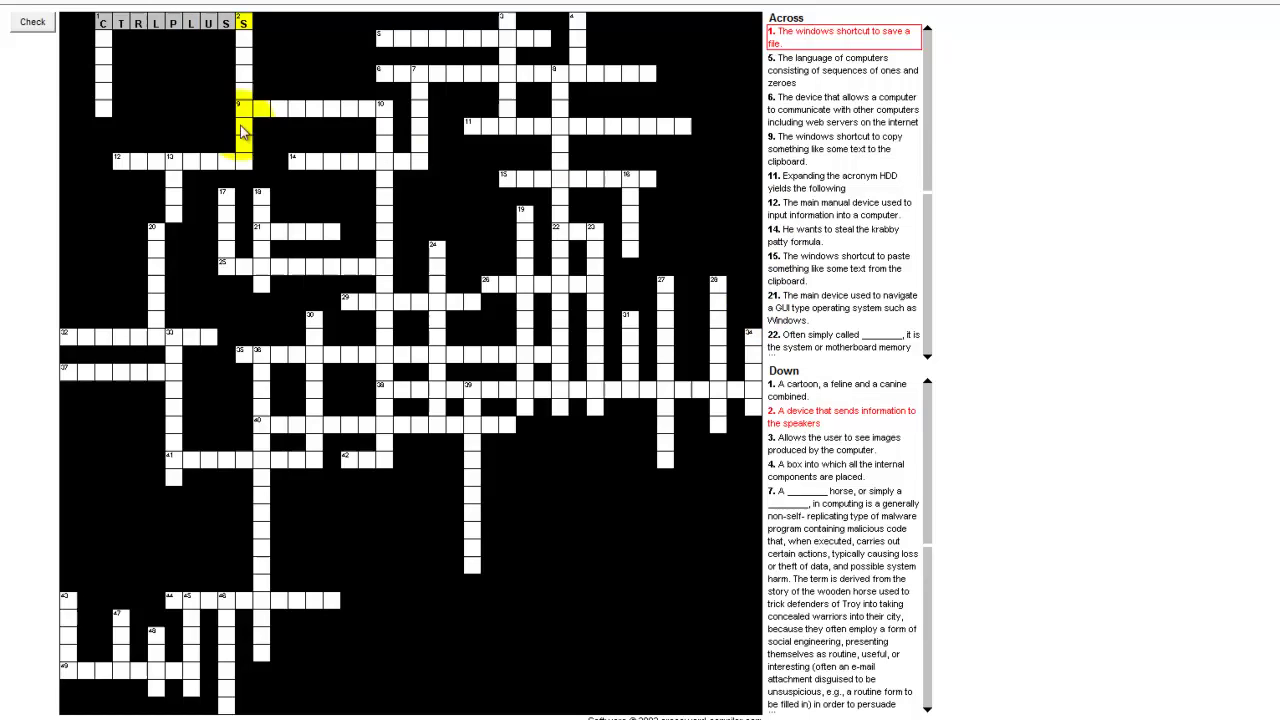
{"action": "left_click", "coordinate": [34, 24]}
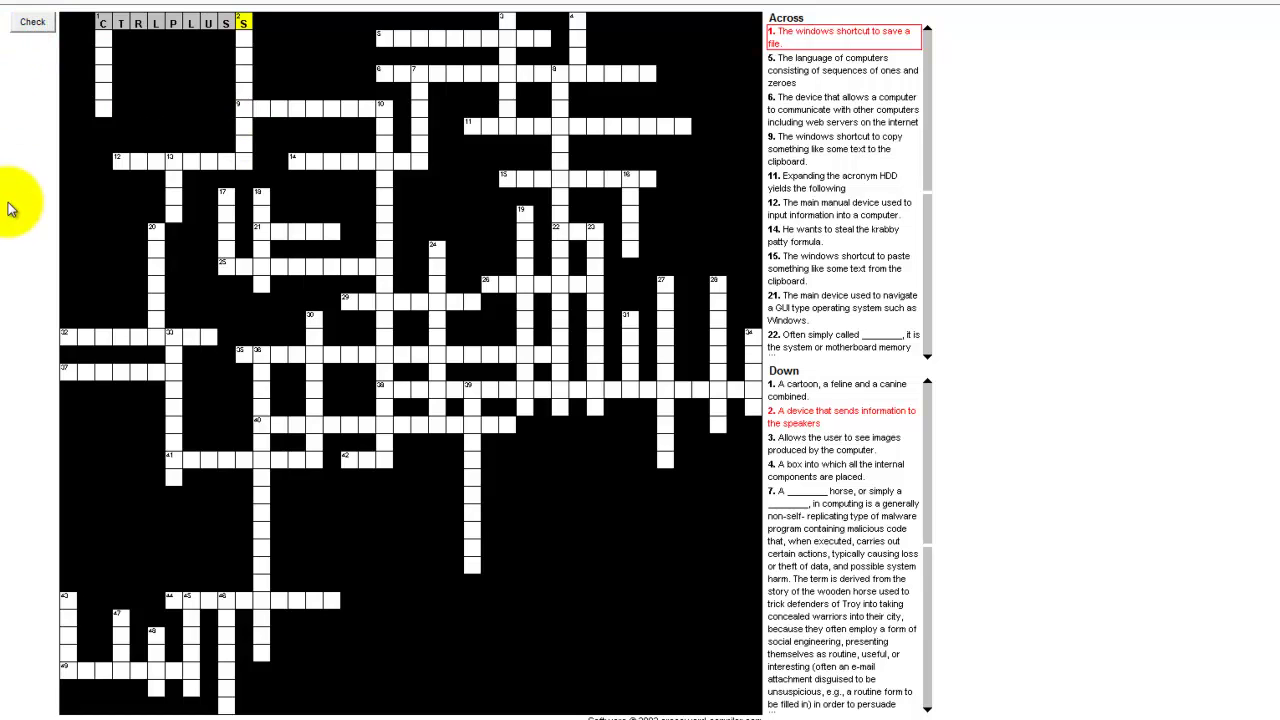
- Enter ATDOG below the shared C so 1 Down reads CATDOG
{"action": "left_click", "coordinate": [104, 42]}
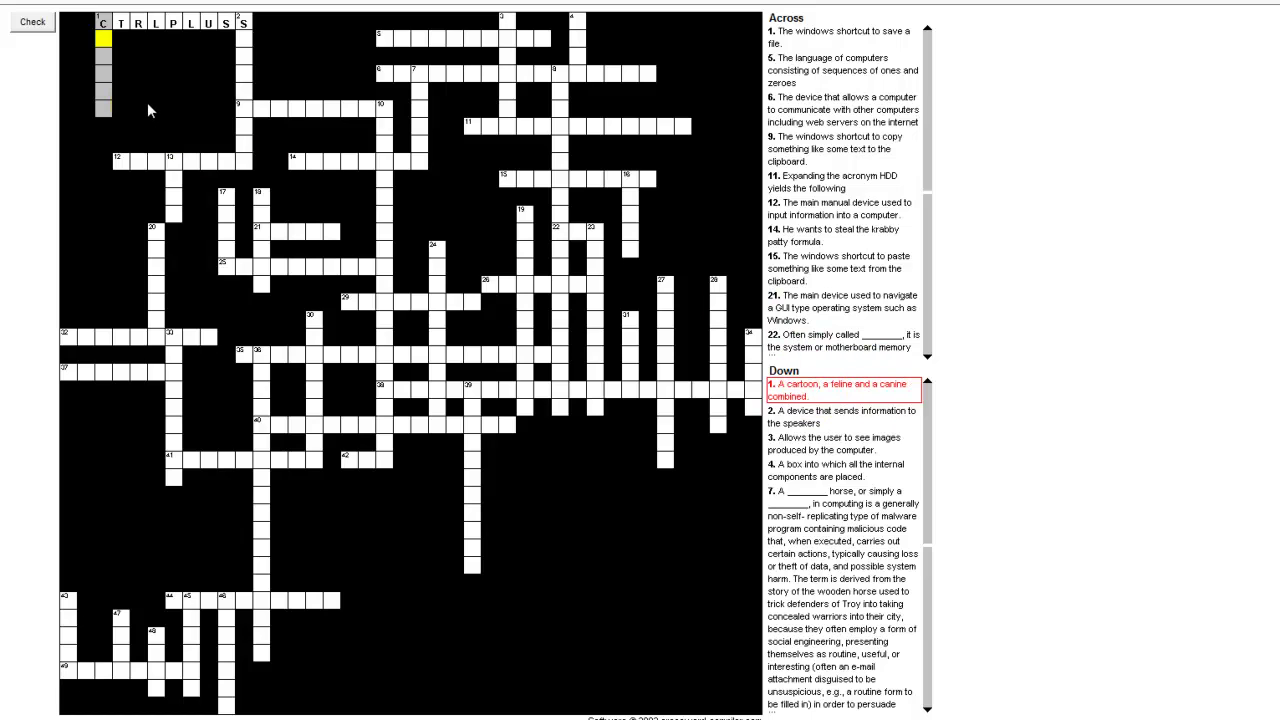
{"action": "type", "text": "ATDOG"}
{"action": "left_click", "coordinate": [474, 488]}
{"action": "left_click", "coordinate": [474, 485]}
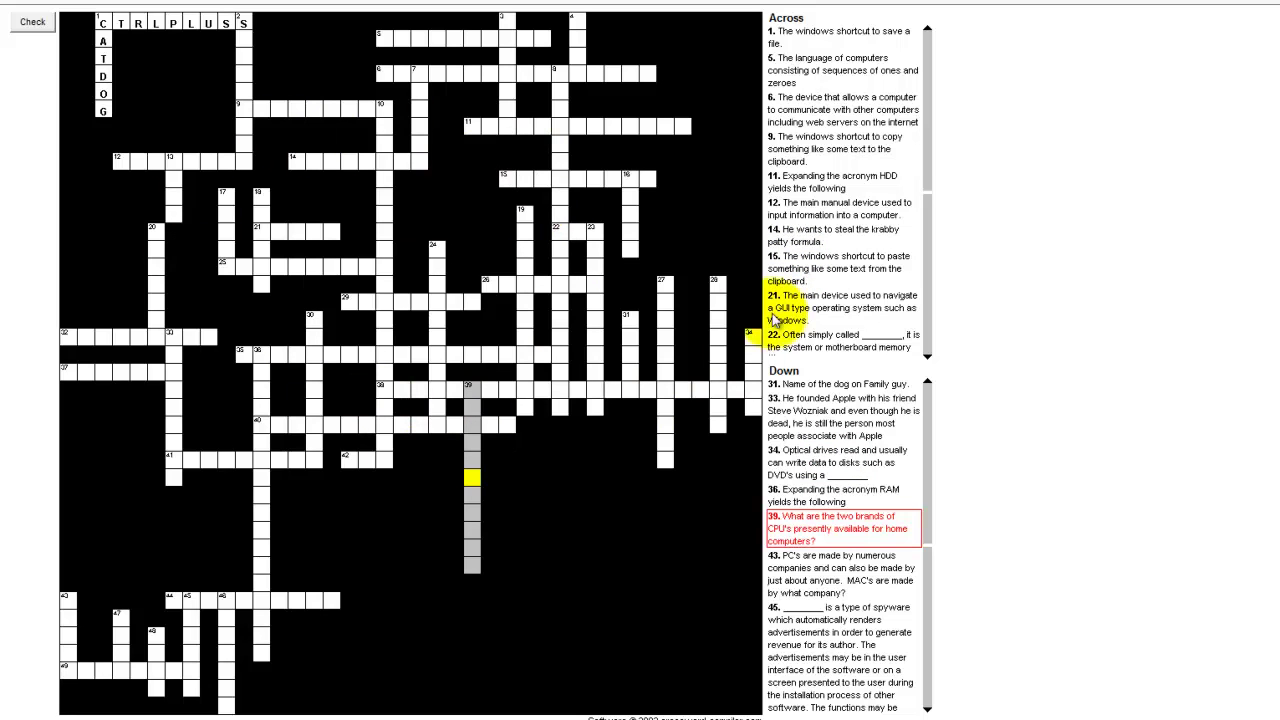
{"action": "left_click", "coordinate": [788, 266]}
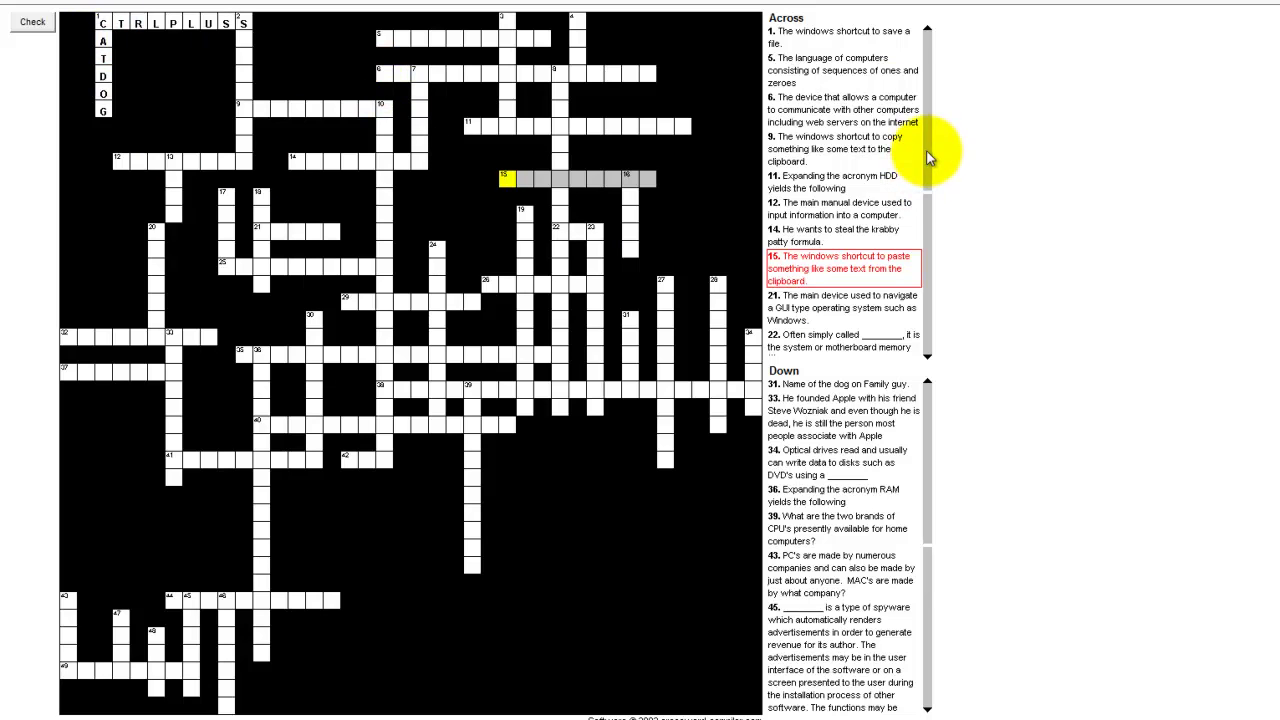
{"action": "left_click", "coordinate": [810, 38]}
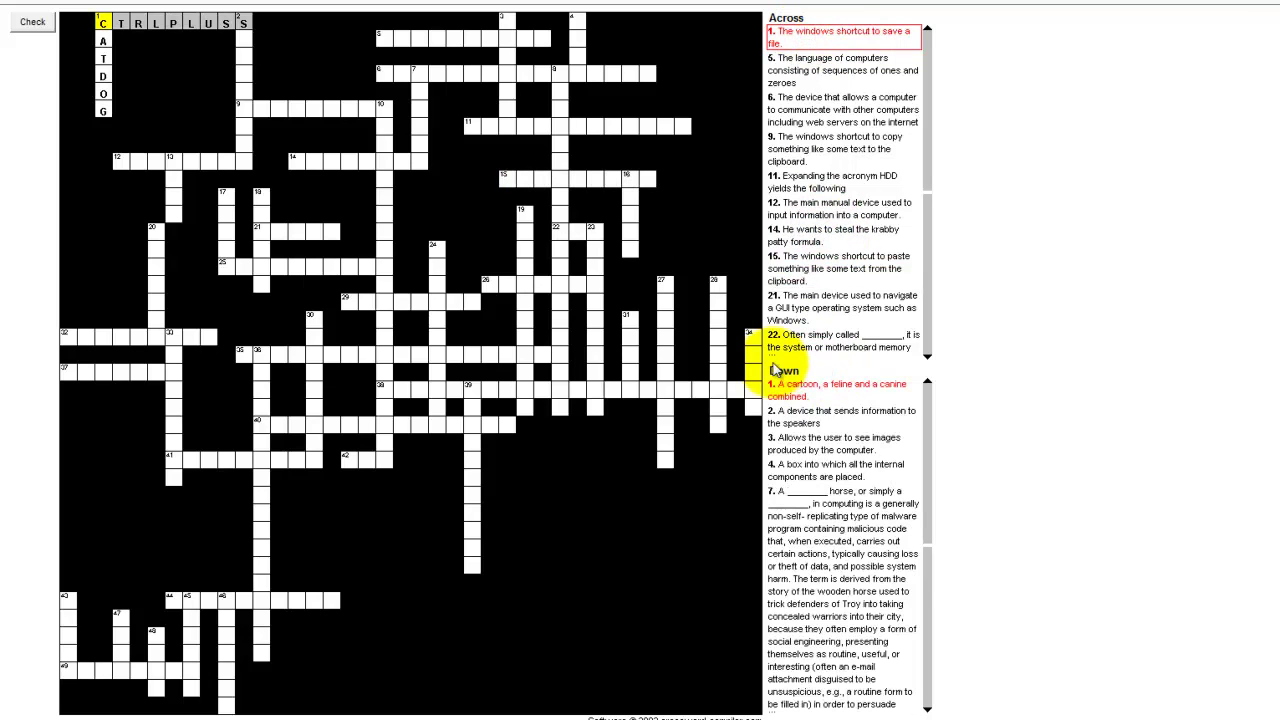
{"action": "left_click", "coordinate": [822, 306]}
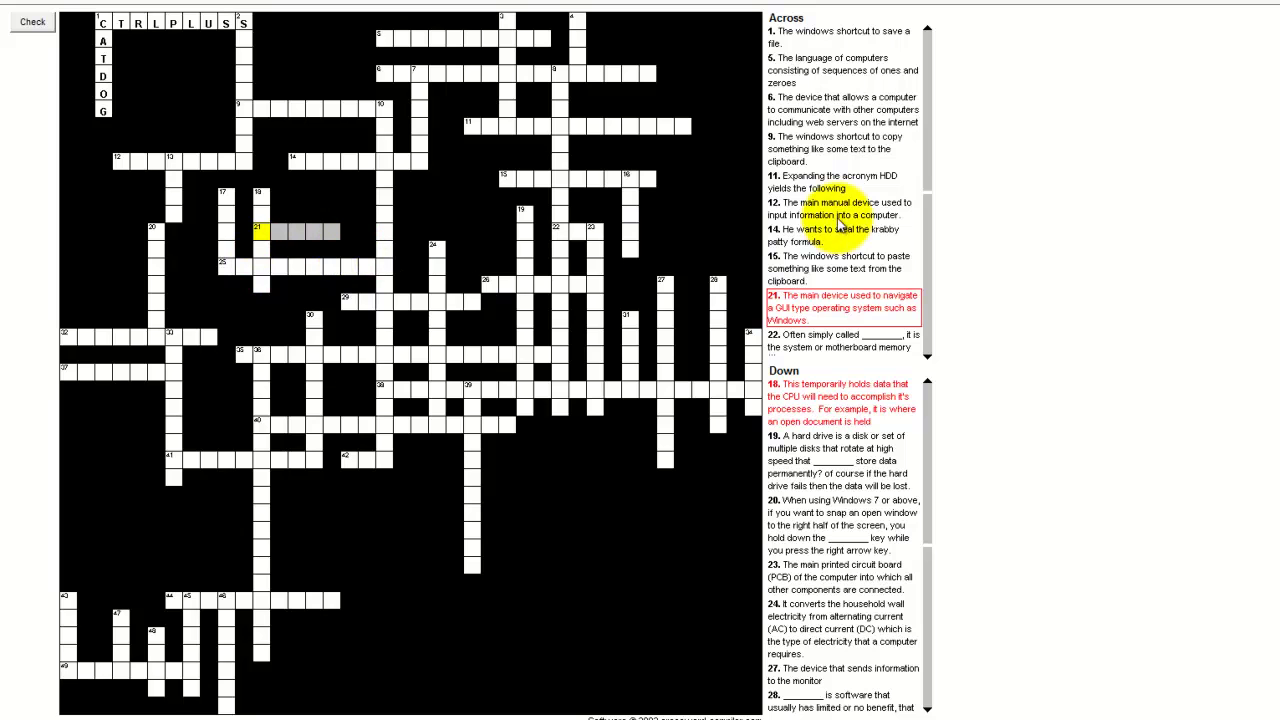
{"action": "left_click", "coordinate": [595, 337]}
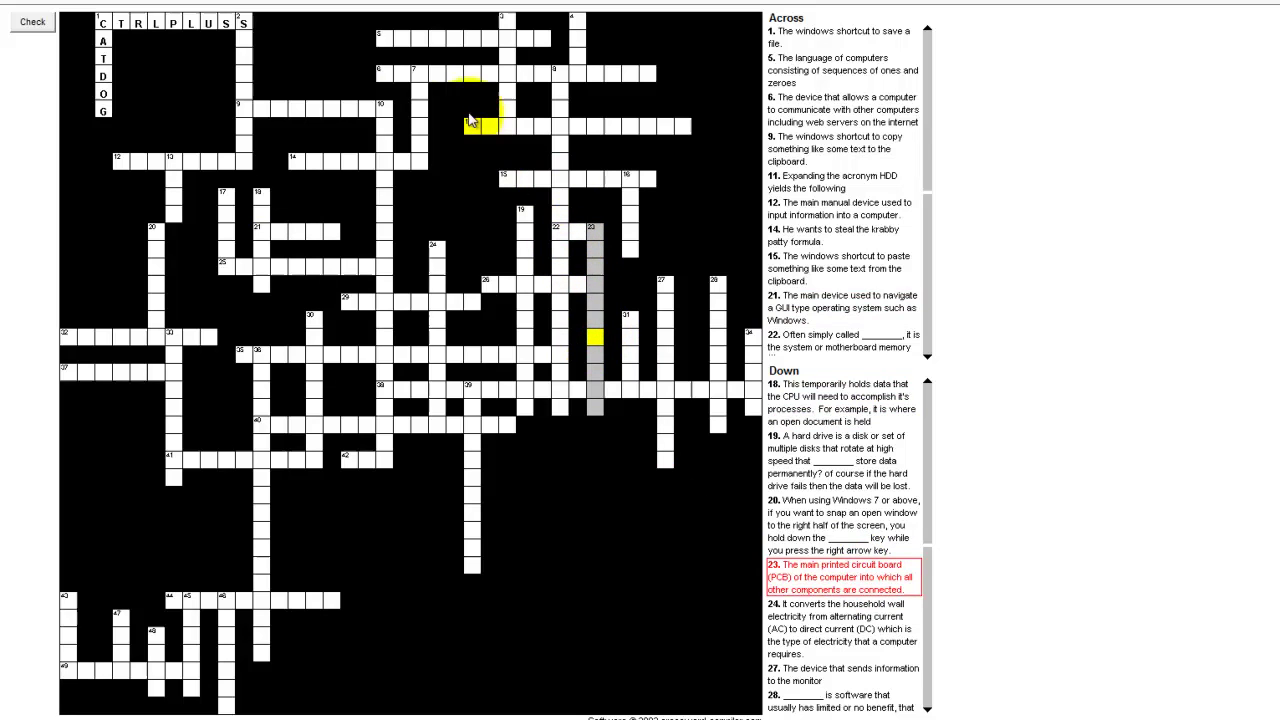
{"action": "left_click", "coordinate": [455, 390]}
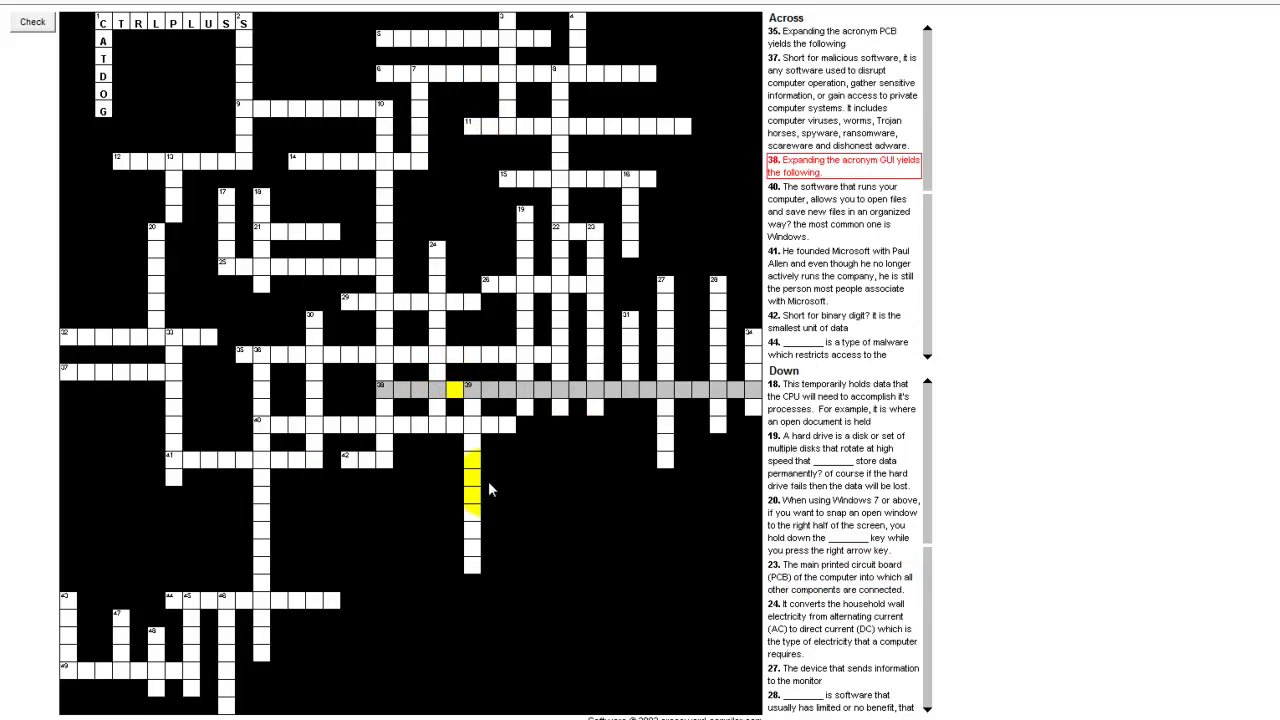
{"action": "left_click", "coordinate": [262, 428]}
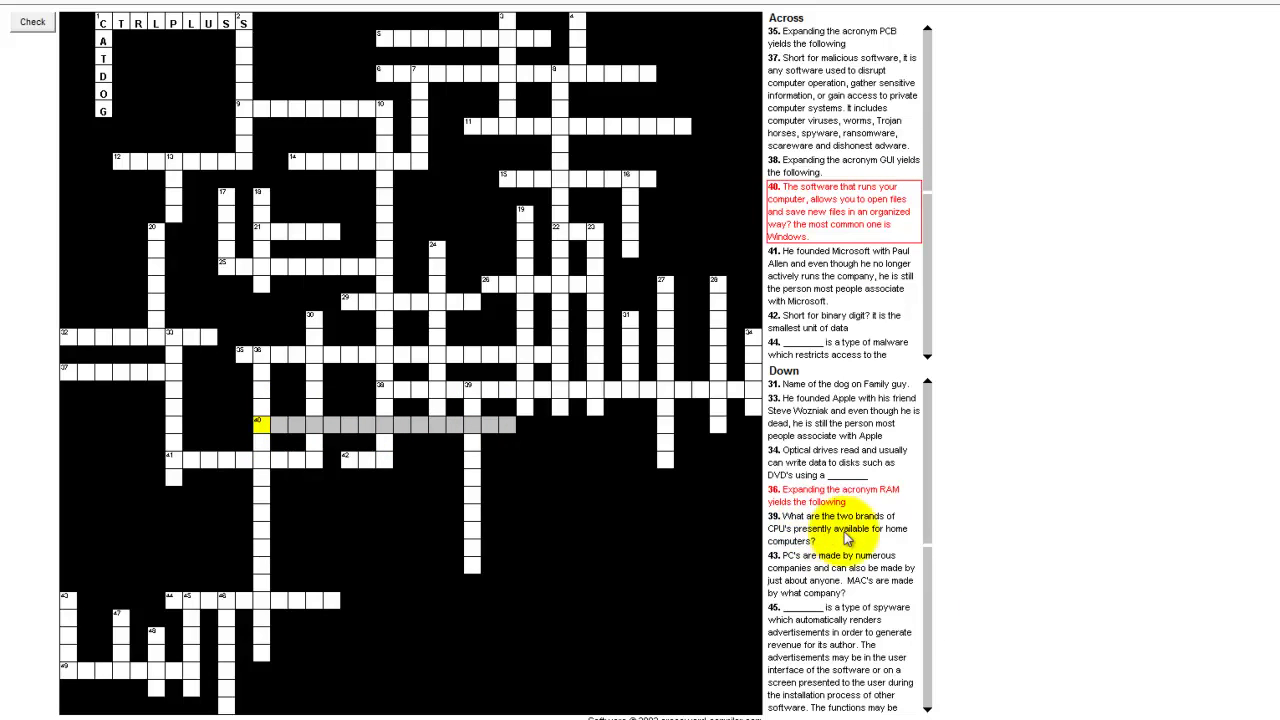
{"action": "left_click", "coordinate": [929, 712]}
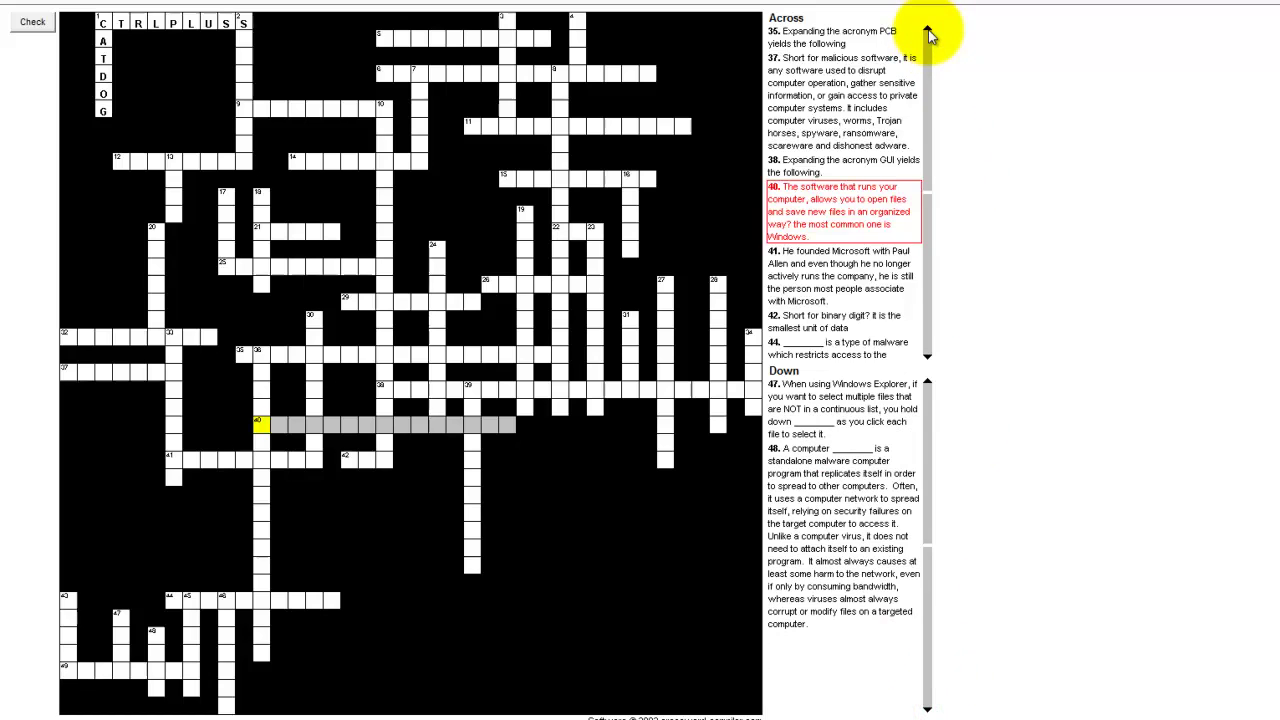
{"action": "left_click", "coordinate": [927, 32]}
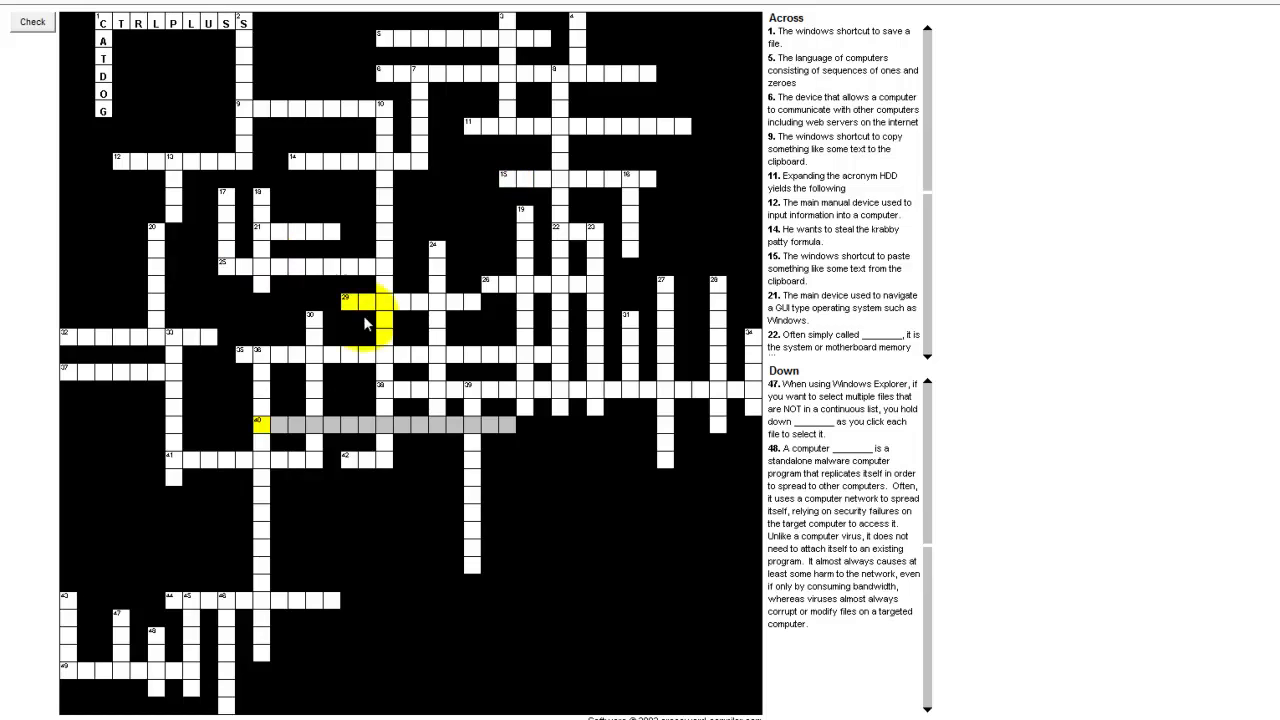
{"action": "left_click", "coordinate": [530, 333]}
{"action": "left_click", "coordinate": [506, 310]}
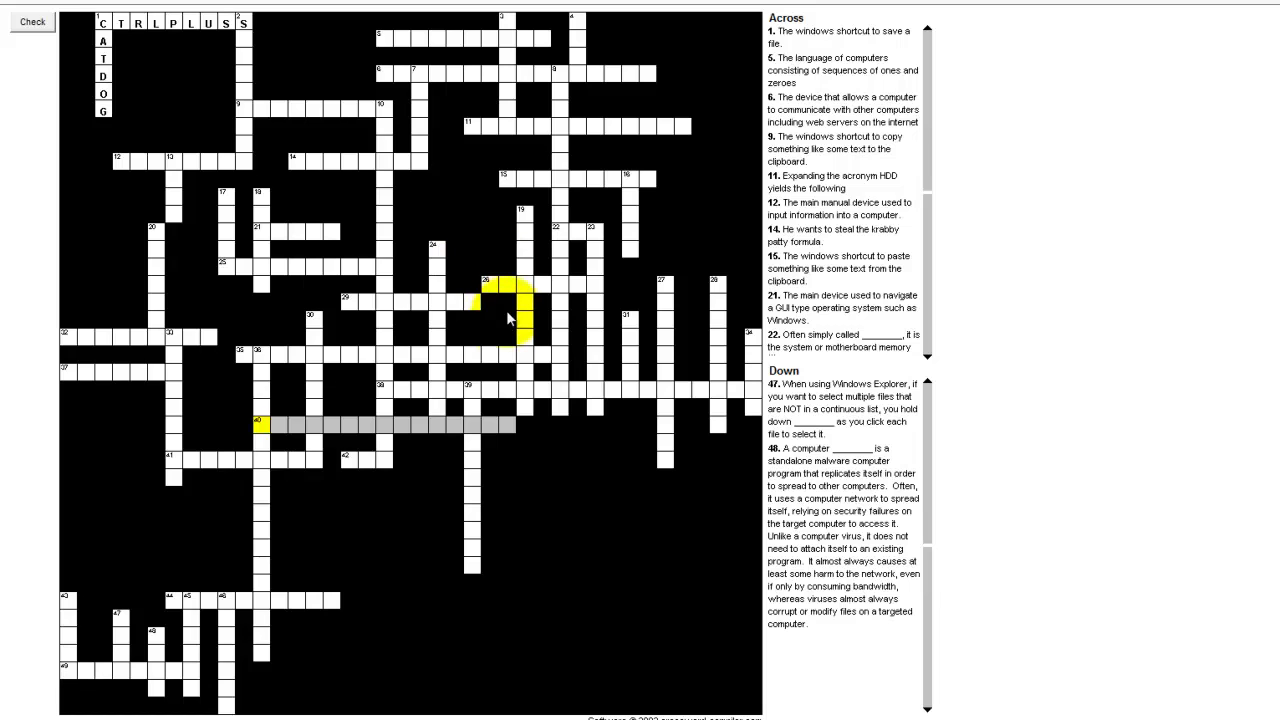
{"action": "left_click", "coordinate": [33, 21]}
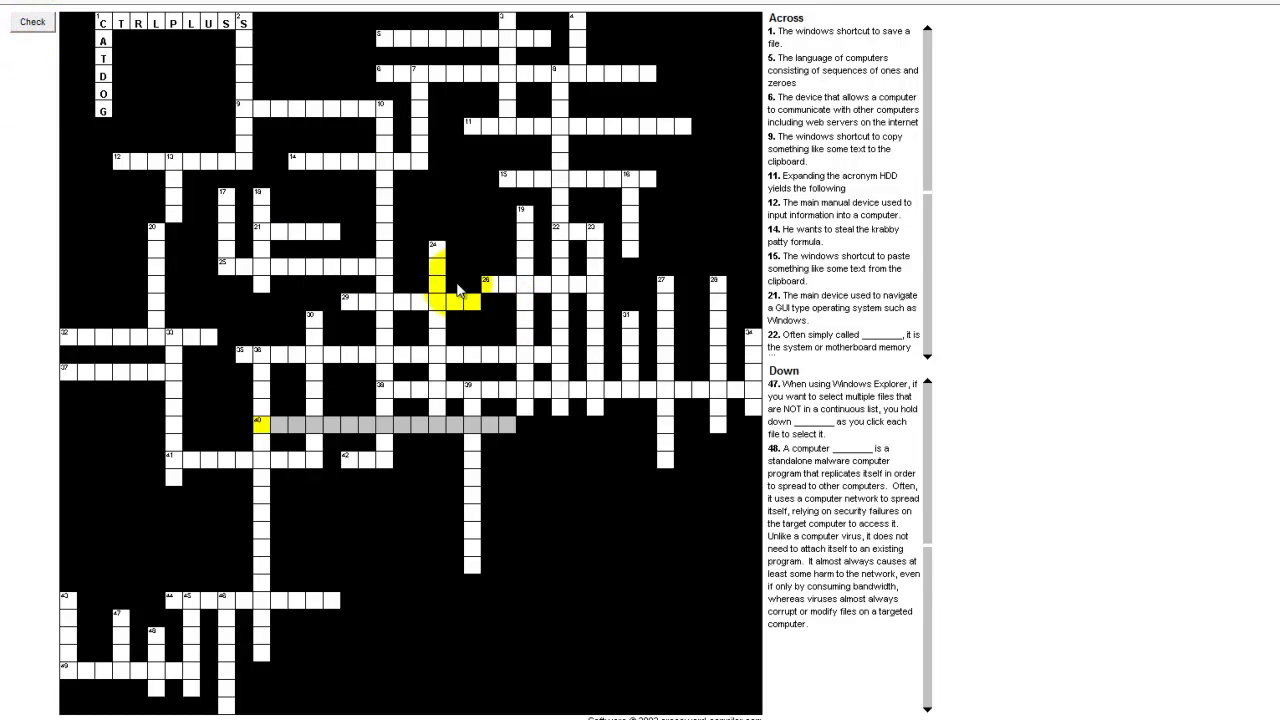